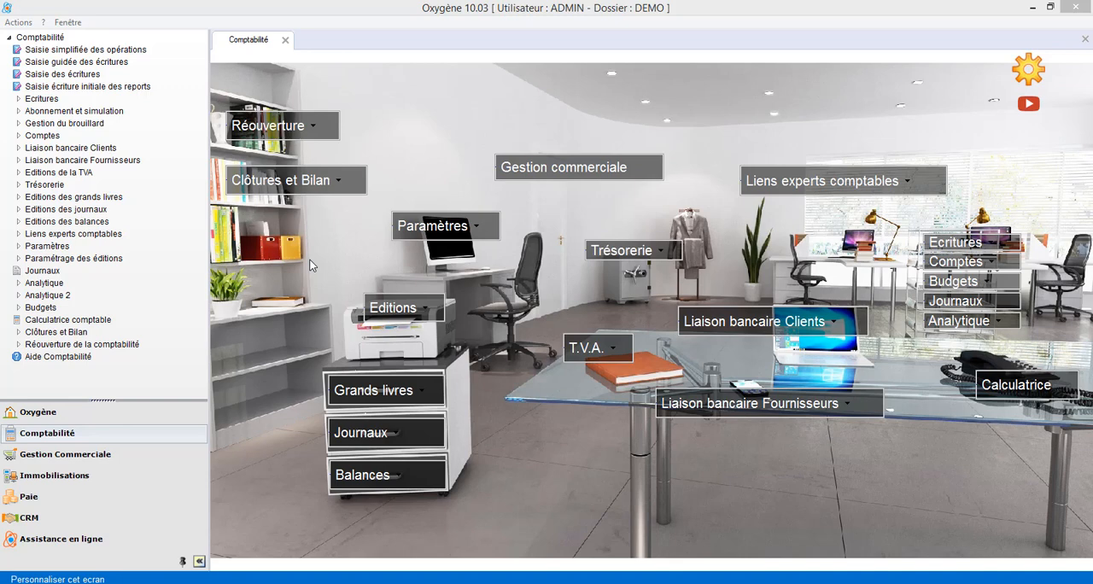
Open the annual closing of the 01/01/2019 to 31/12/2019 fiscal year, read its FEC archiving explanations, and cancel without running it.
{"action": "left_click", "coordinate": [340, 188]}
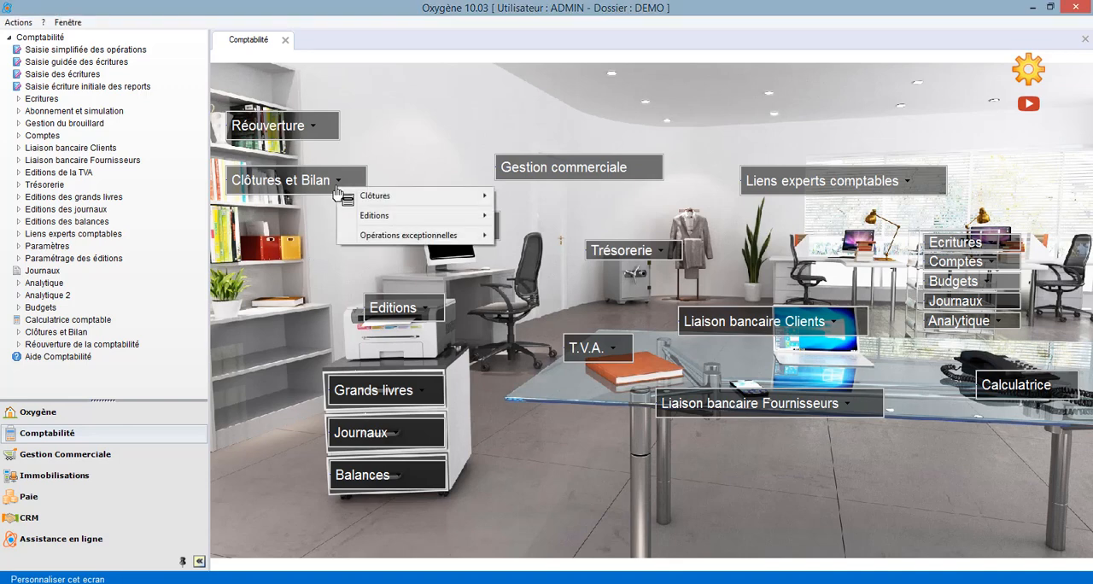
{"action": "mouse_move", "coordinate": [362, 199]}
{"action": "left_click", "coordinate": [309, 211]}
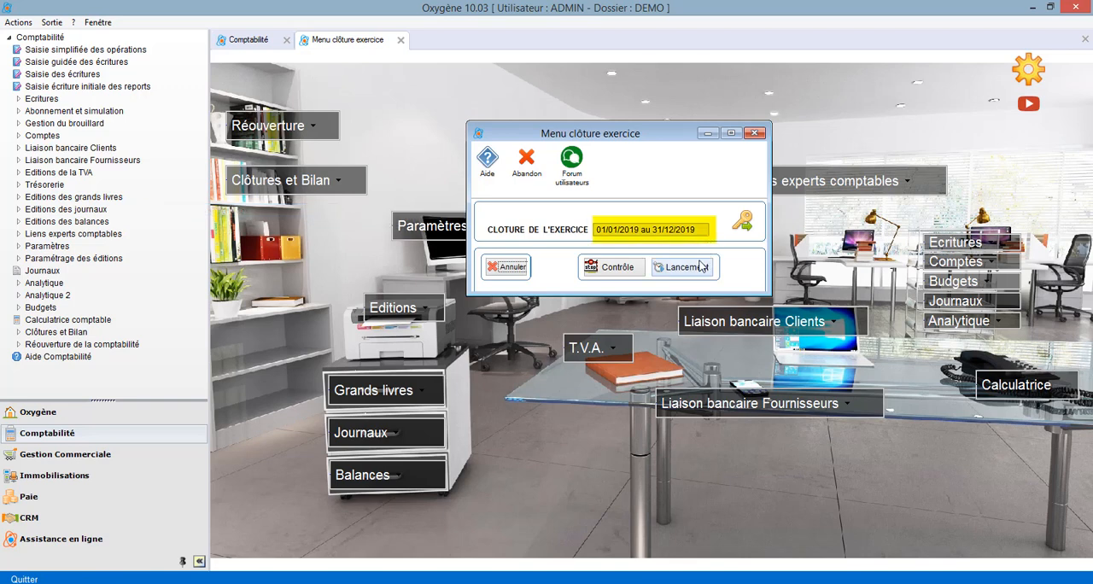
{"action": "left_click", "coordinate": [693, 267]}
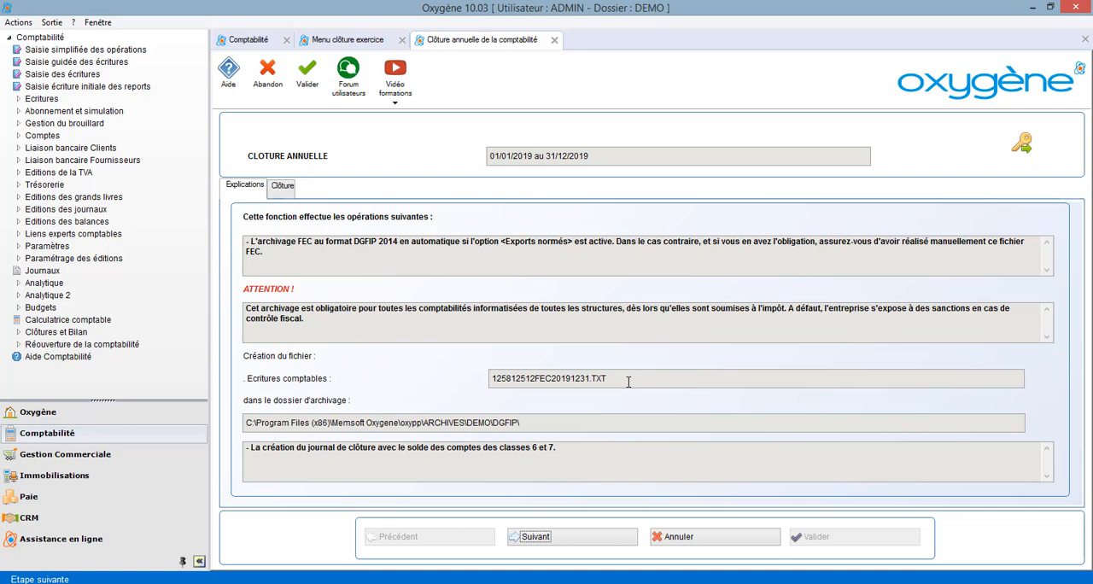
{"action": "left_click", "coordinate": [700, 537]}
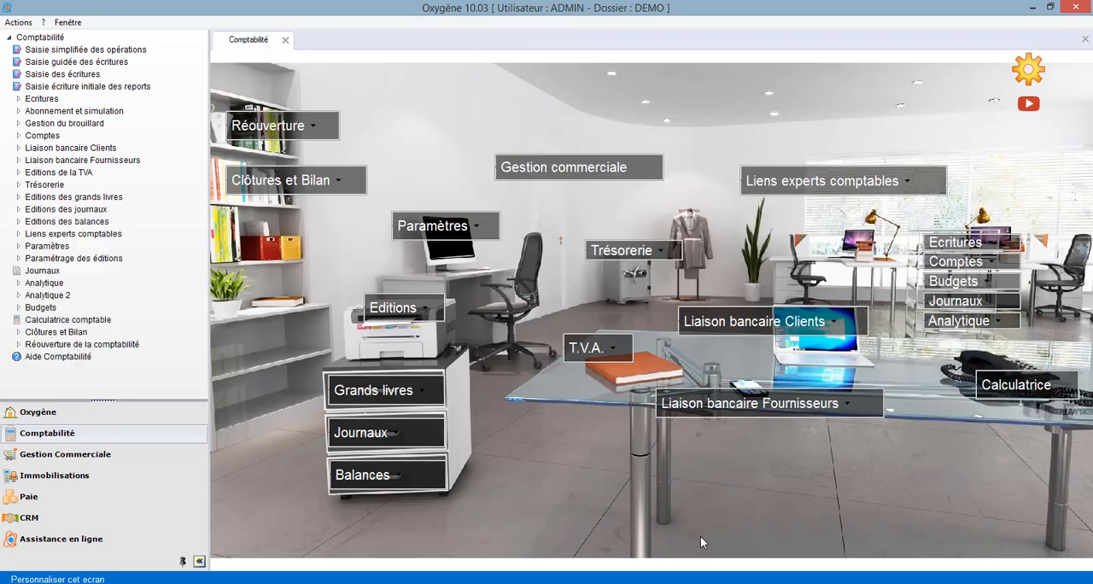
Generate the FEC archive for 01/01/2019 to 31/12/2019 in the DGFIP archive folder through the exceptional closing operations.
{"action": "left_click", "coordinate": [318, 193]}
{"action": "mouse_move", "coordinate": [342, 237]}
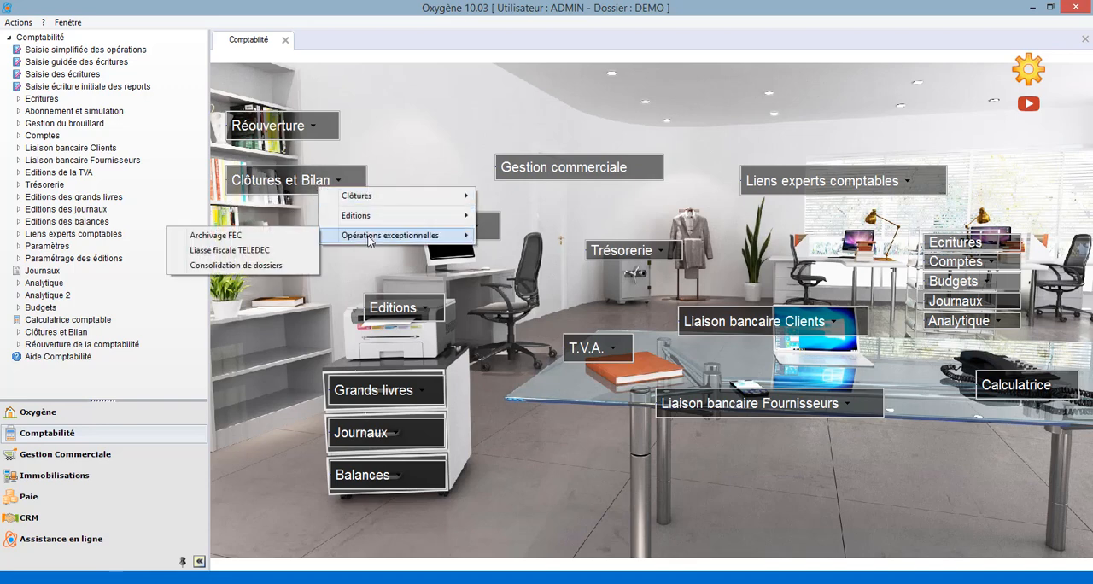
{"action": "left_click", "coordinate": [276, 238]}
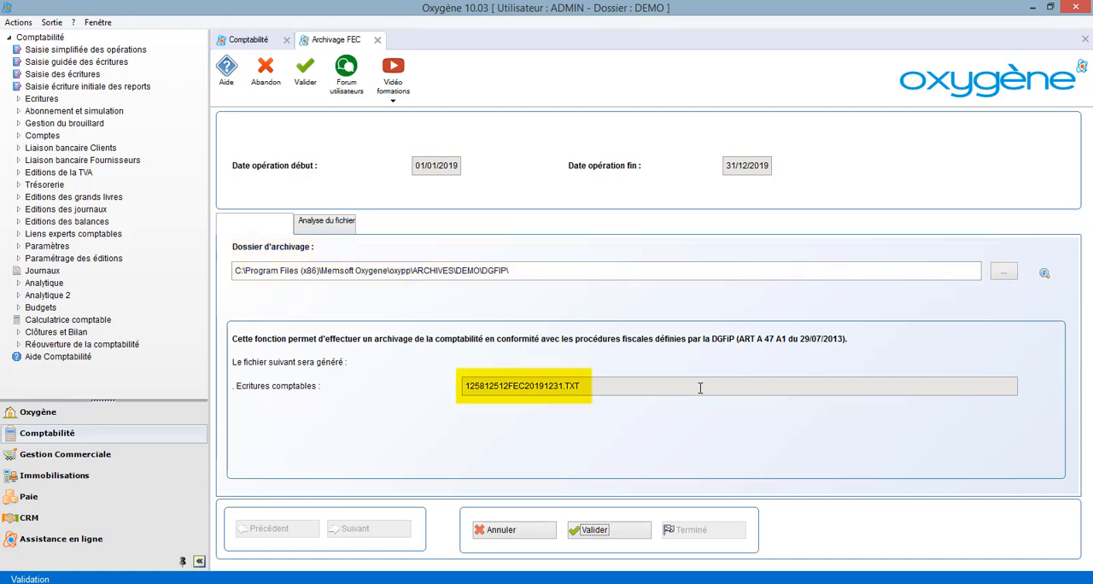
{"action": "left_click", "coordinate": [608, 527]}
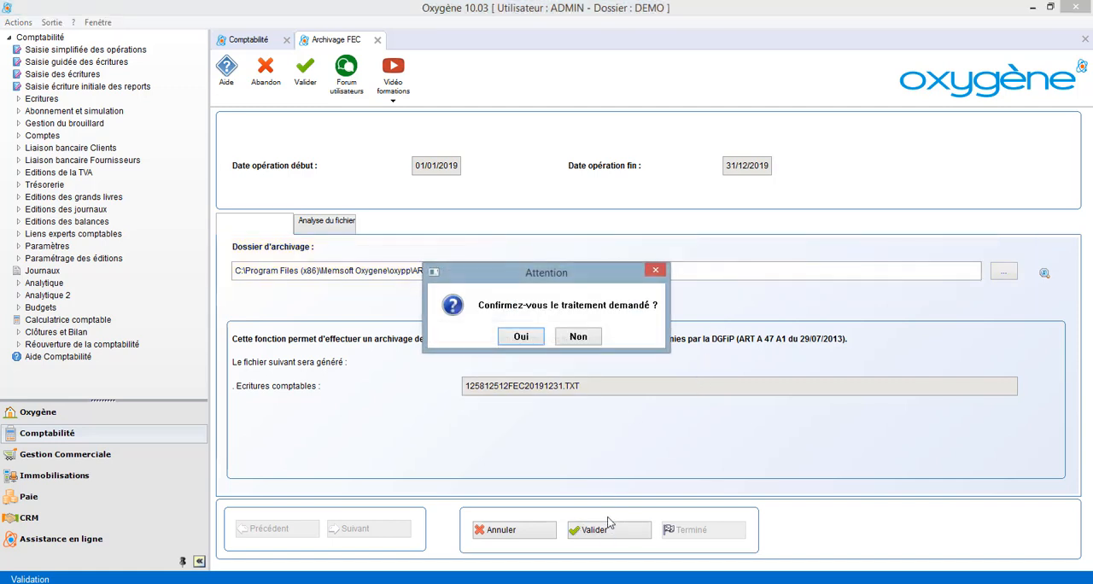
{"action": "left_click", "coordinate": [527, 336]}
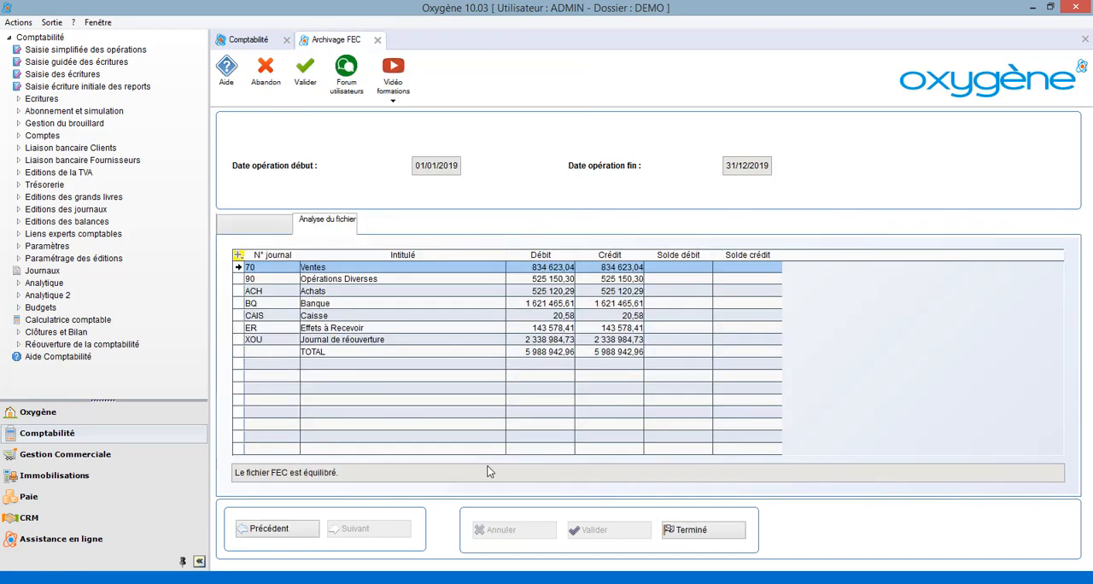
Switch to File Explorer, inspect the generated FEC text file from the DGFIP folder in Bloc-notes, and close the file, folder and archiving screen.
{"action": "left_click", "coordinate": [181, 581]}
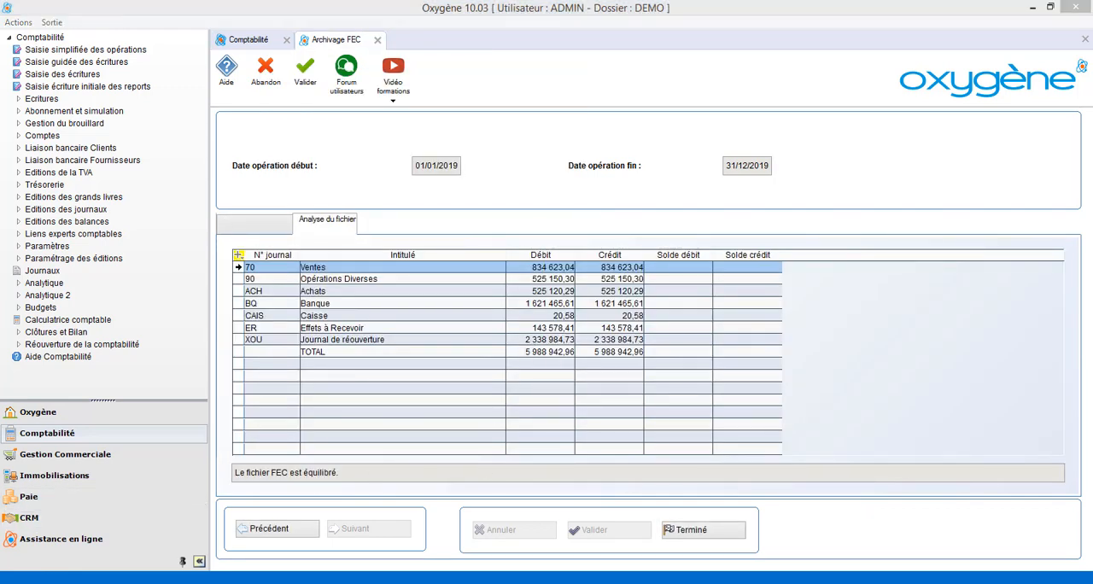
{"action": "left_click", "coordinate": [60, 520]}
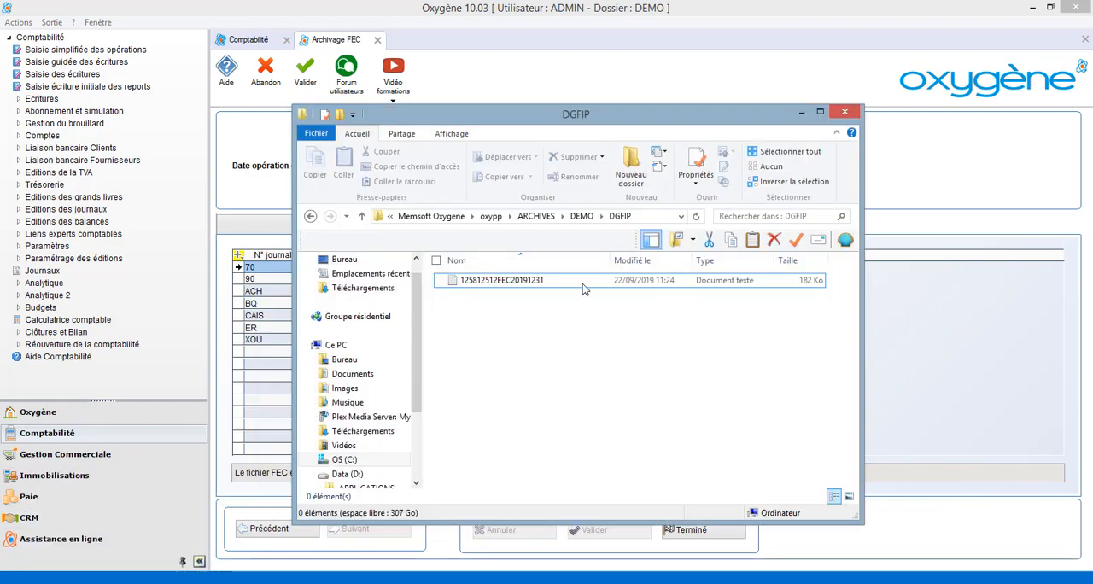
{"action": "double_click", "coordinate": [567, 281]}
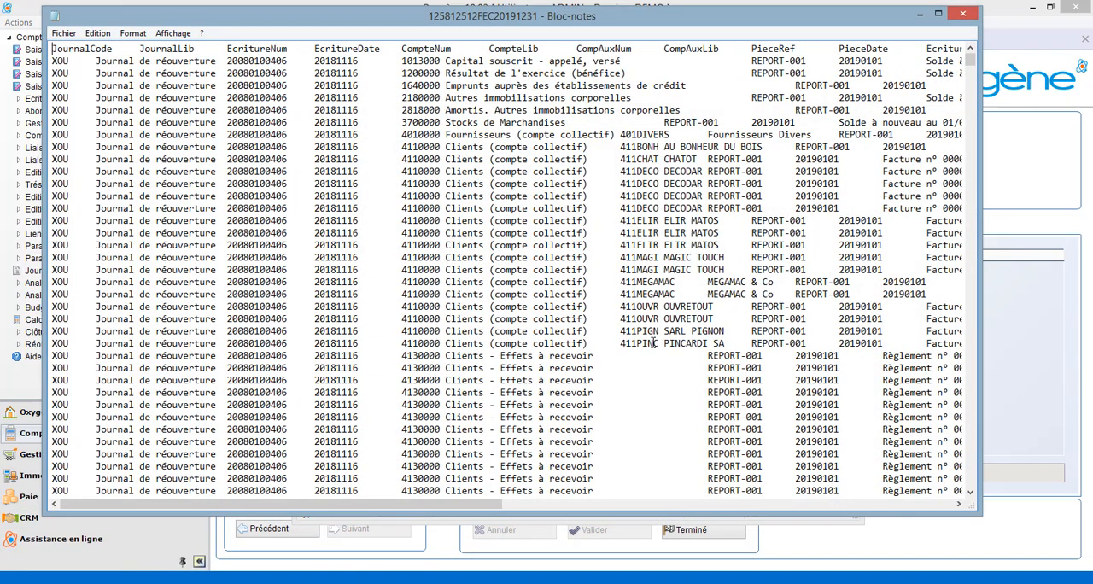
{"action": "scroll", "coordinate": [653, 342], "scroll_direction": "down", "scroll_amount": 3}
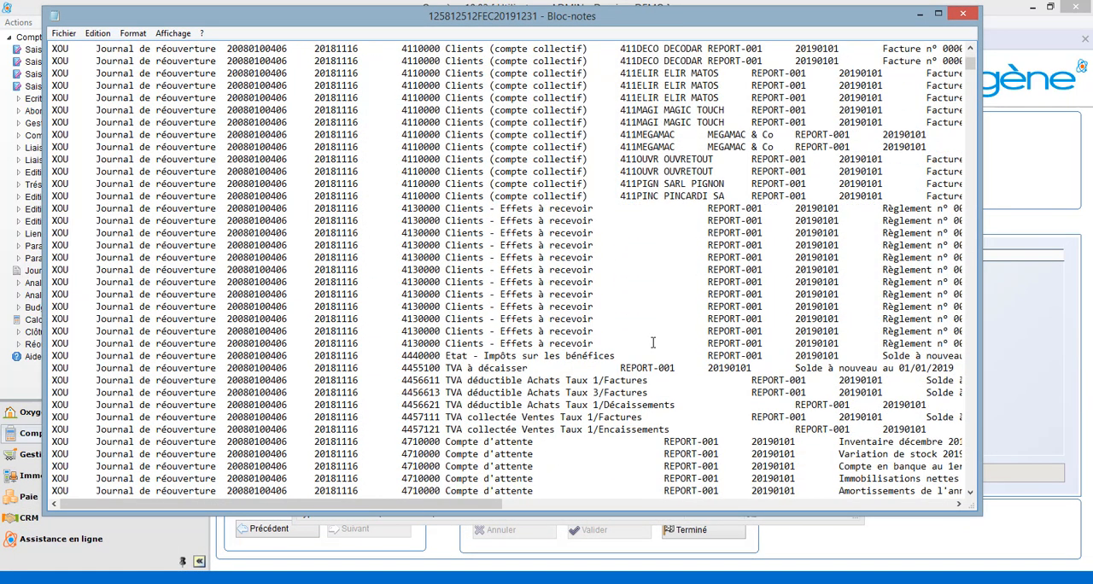
{"action": "scroll", "coordinate": [653, 342], "scroll_direction": "up", "scroll_amount": 3}
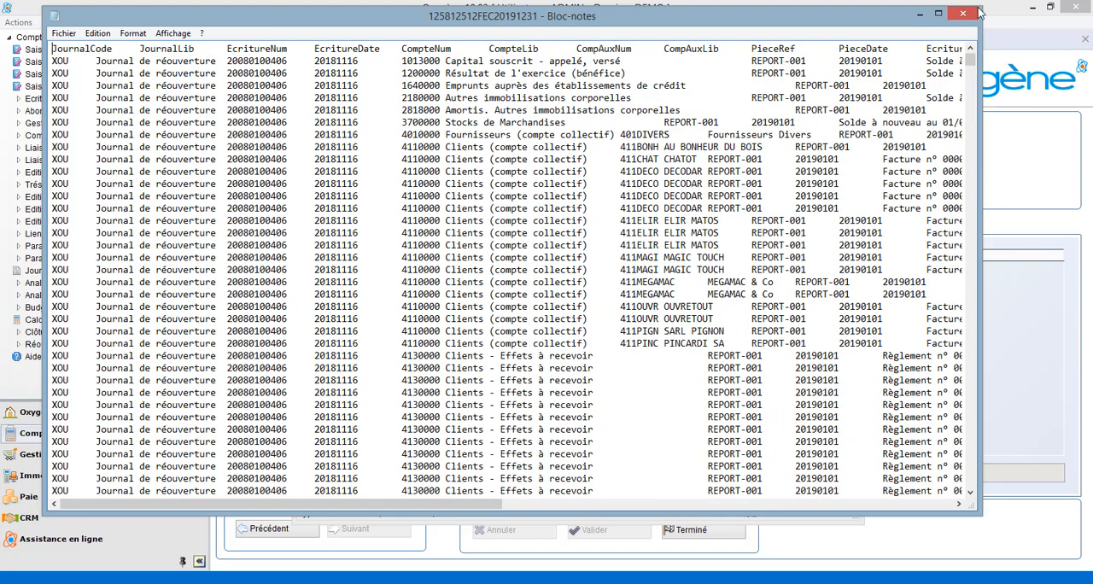
{"action": "left_click", "coordinate": [963, 14]}
{"action": "left_click", "coordinate": [845, 112]}
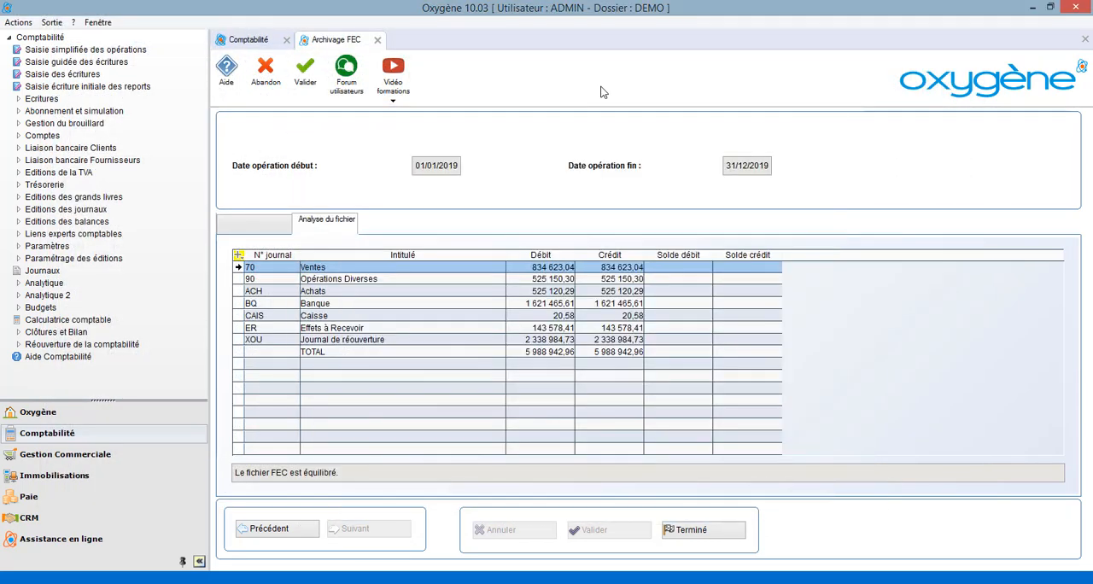
{"action": "left_click", "coordinate": [377, 41]}
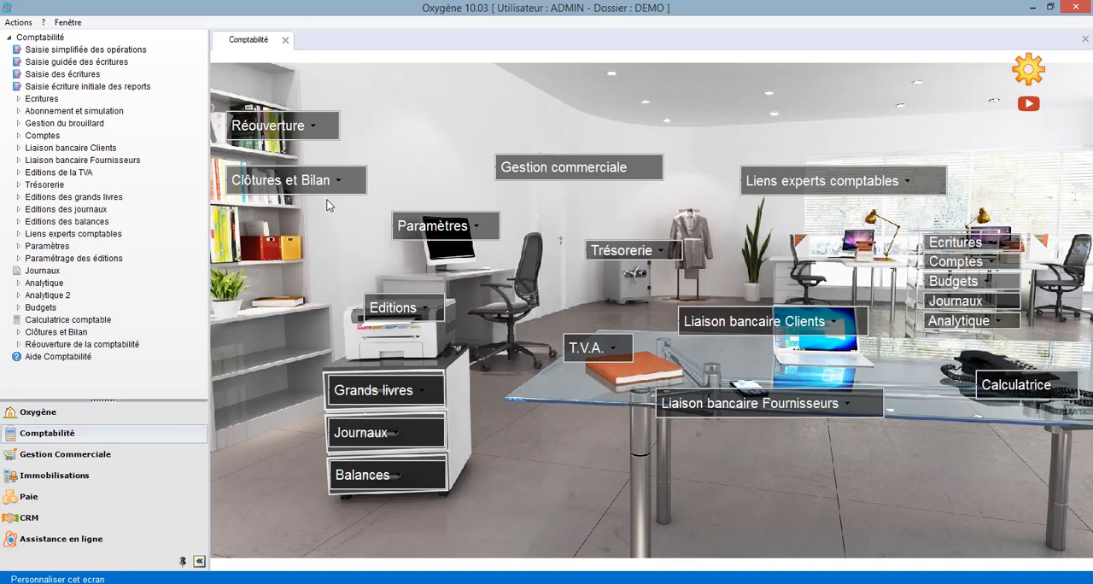
Start an export of accounting entries destined for the accountant and set the operation end date to 31/01/2019.
{"action": "left_click", "coordinate": [809, 186]}
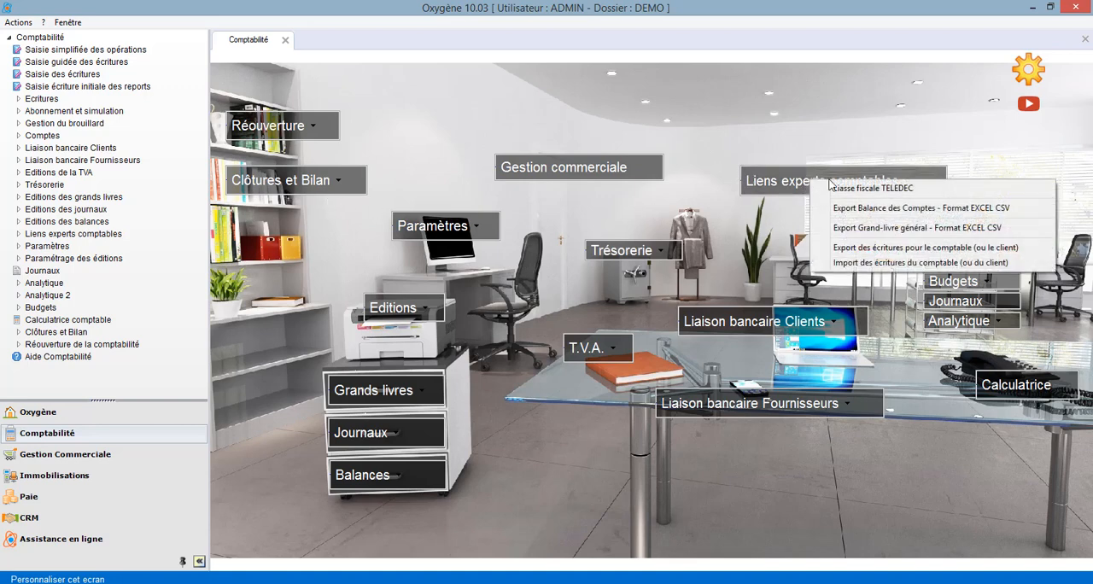
{"action": "left_click", "coordinate": [933, 250]}
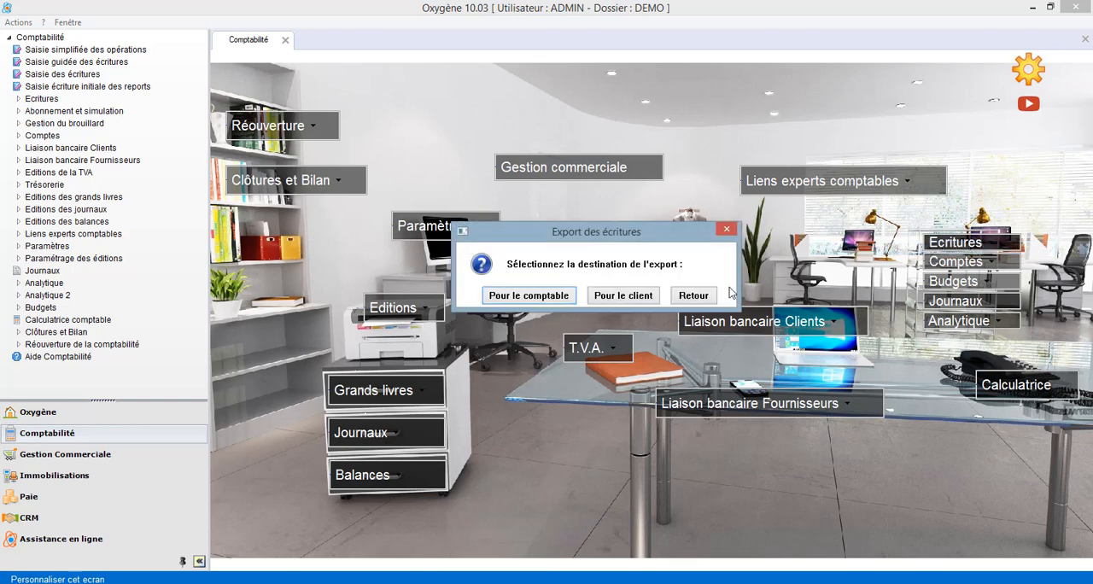
{"action": "left_click", "coordinate": [518, 298]}
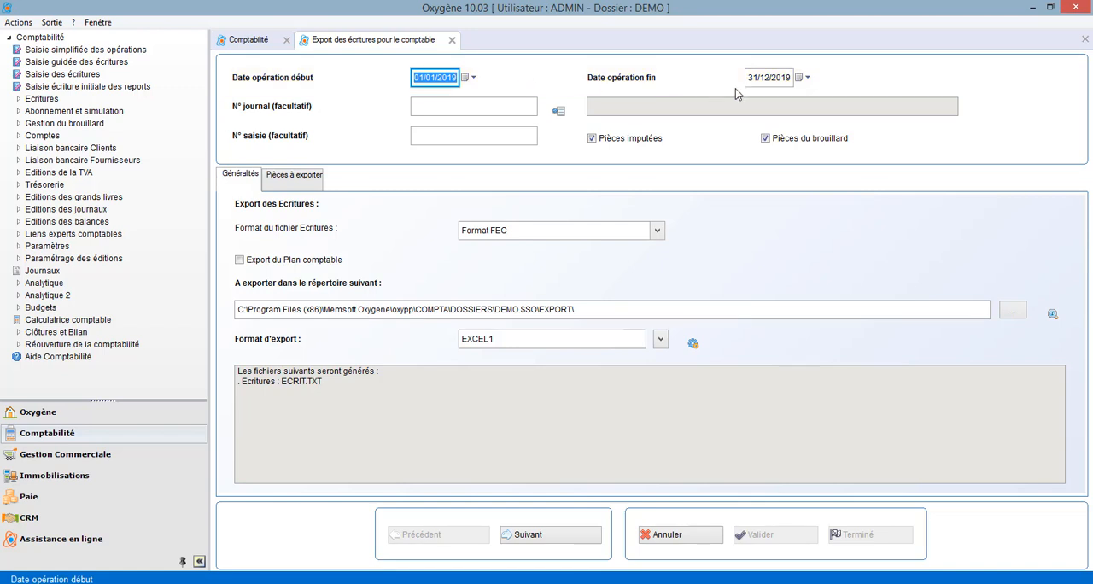
{"action": "left_click", "coordinate": [801, 78]}
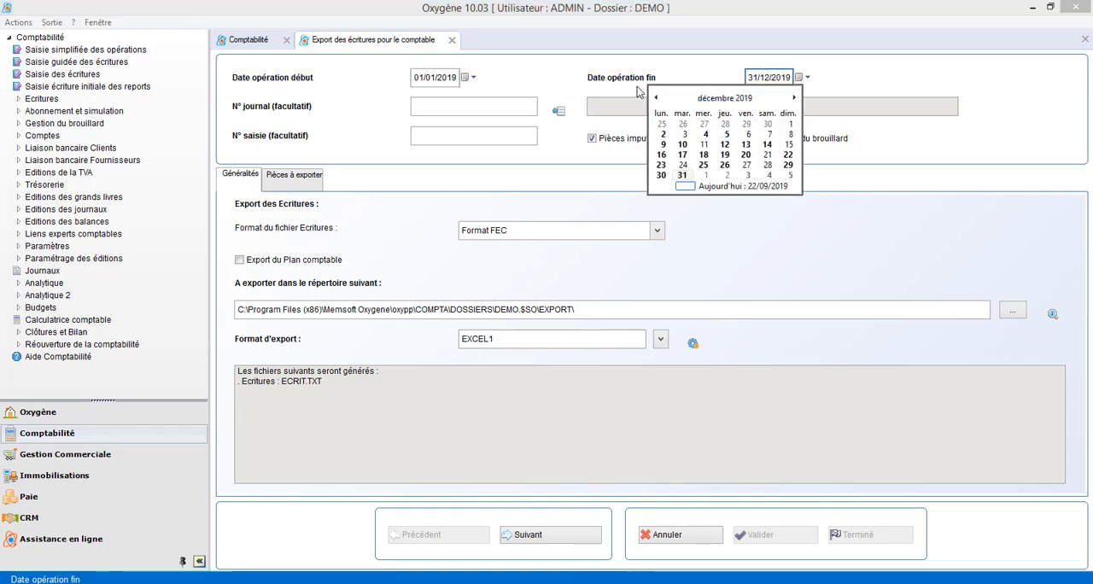
{"action": "left_click", "coordinate": [719, 98]}
{"action": "left_click", "coordinate": [669, 120]}
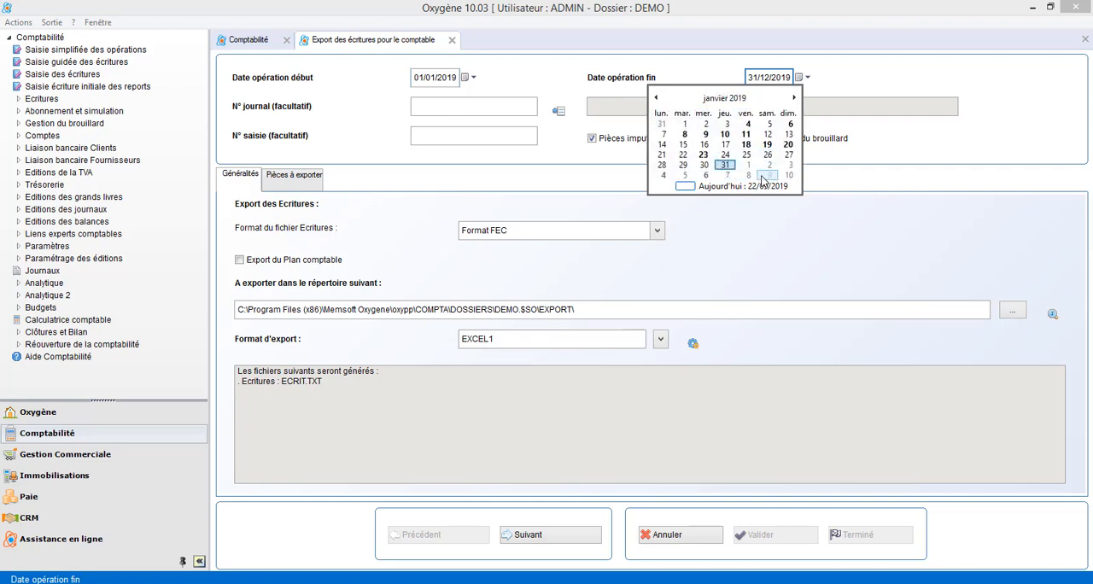
{"action": "left_click", "coordinate": [736, 174]}
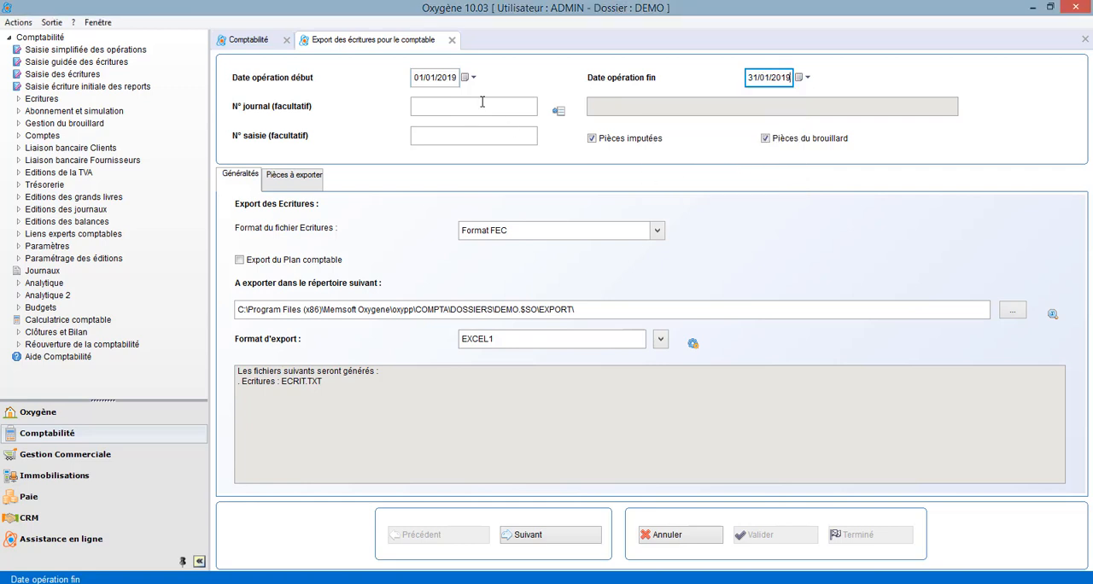
{"action": "left_click", "coordinate": [559, 111]}
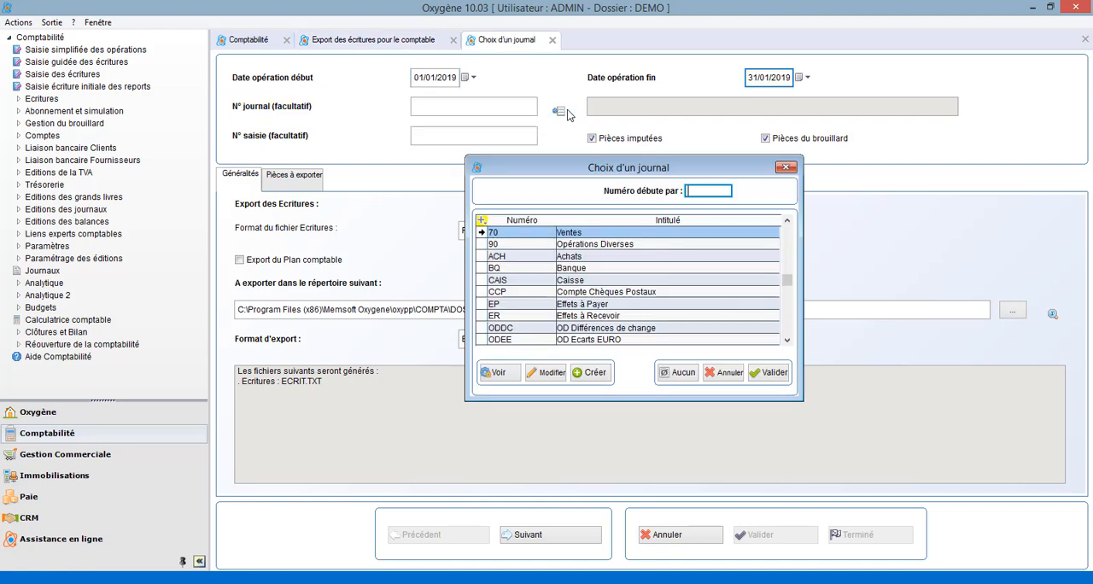
{"action": "left_click", "coordinate": [786, 168]}
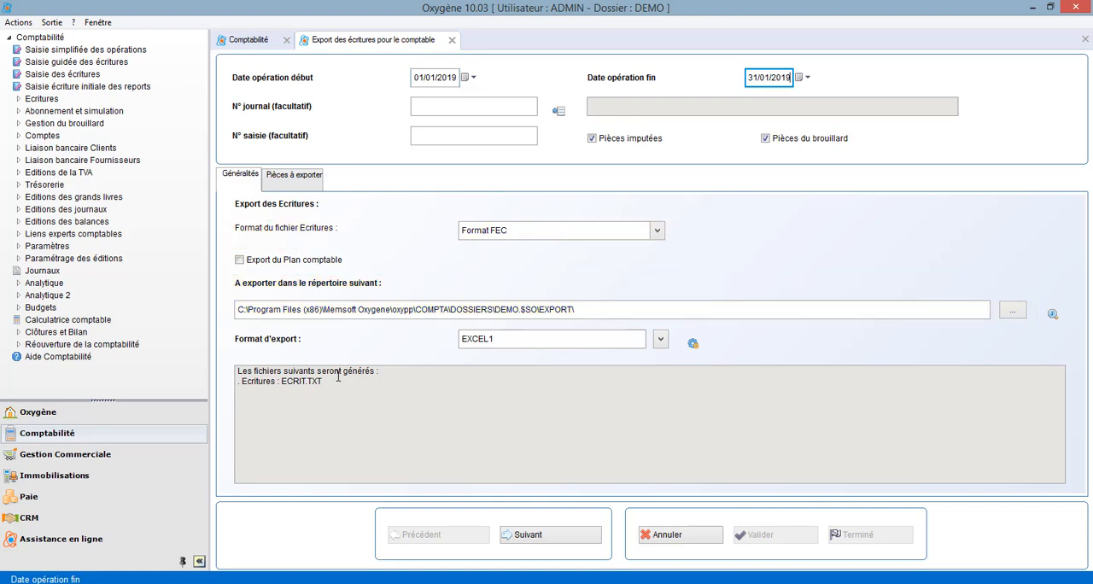
List the entries to export for the period and export all of them in FEC format.
{"action": "left_click", "coordinate": [563, 535]}
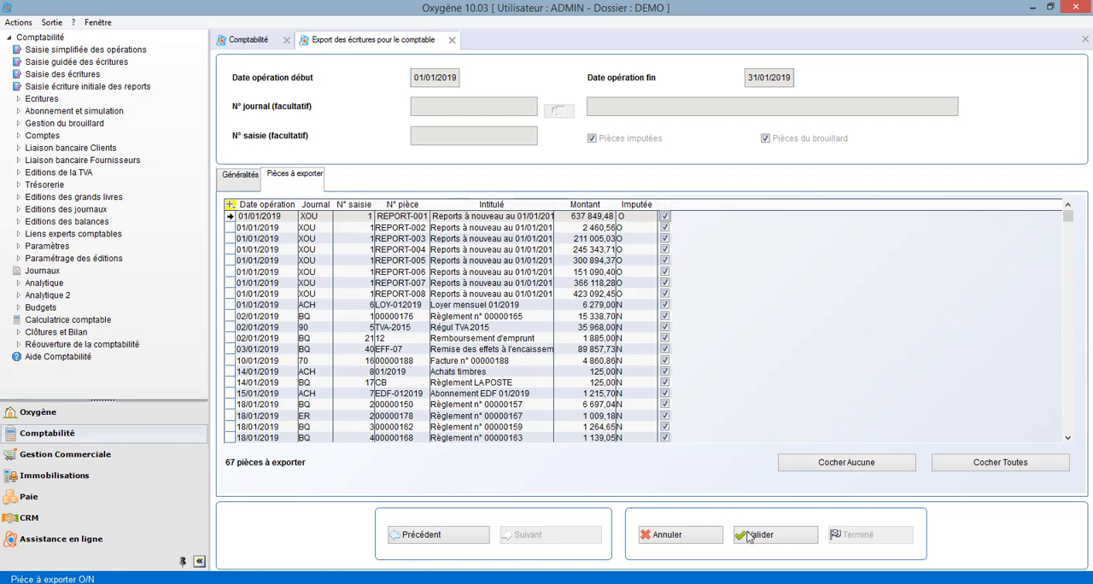
{"action": "left_click", "coordinate": [774, 538]}
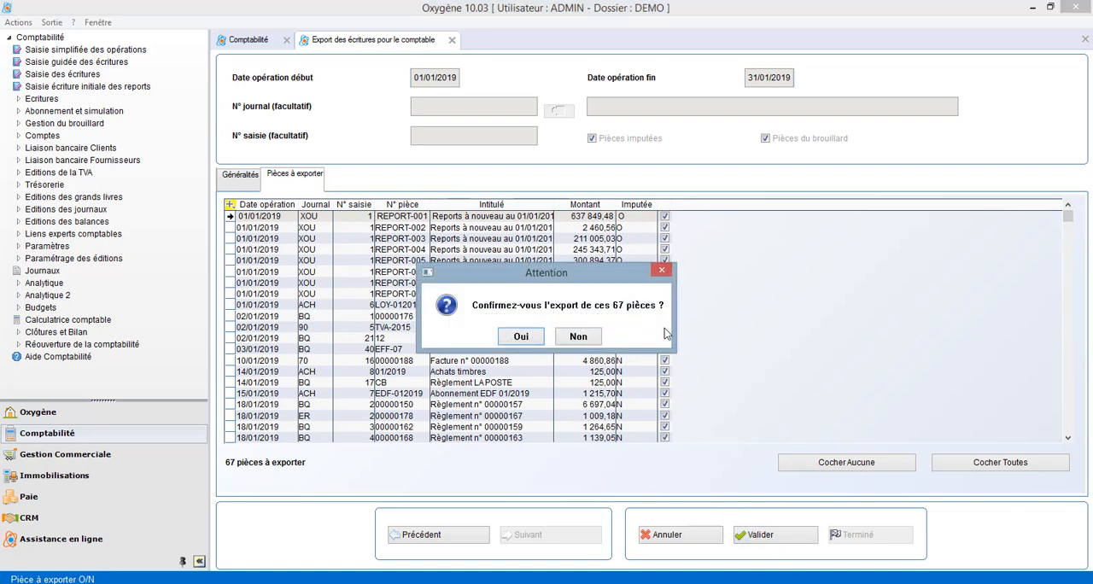
{"action": "left_click", "coordinate": [521, 336]}
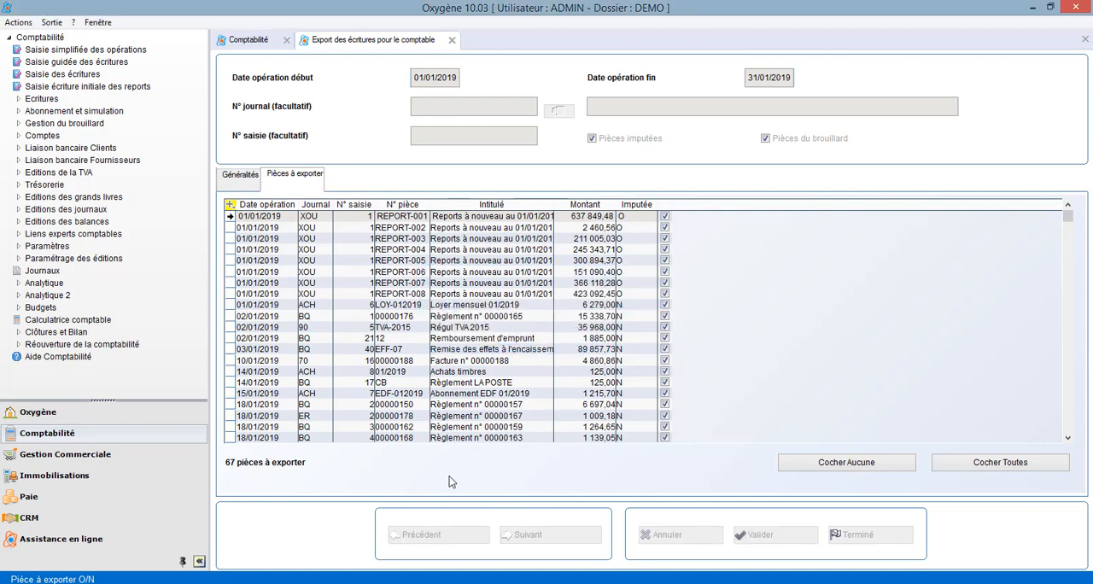
{"action": "left_click", "coordinate": [541, 354]}
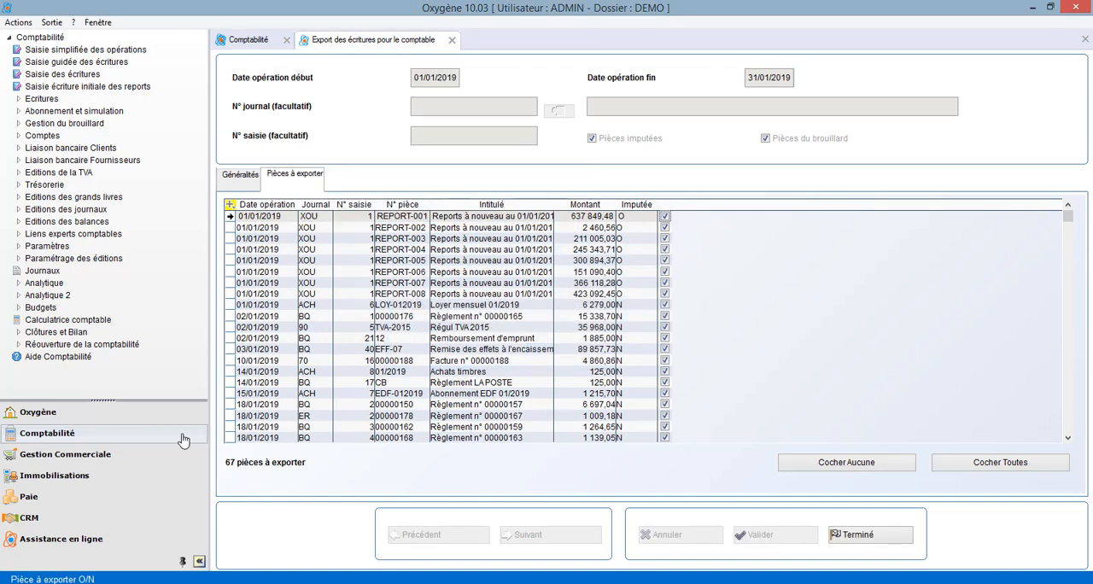
View the exported ECRIT text file from the EXPORT folder in Bloc-notes, and close the file, folder and export screen.
{"action": "double_click", "coordinate": [510, 294]}
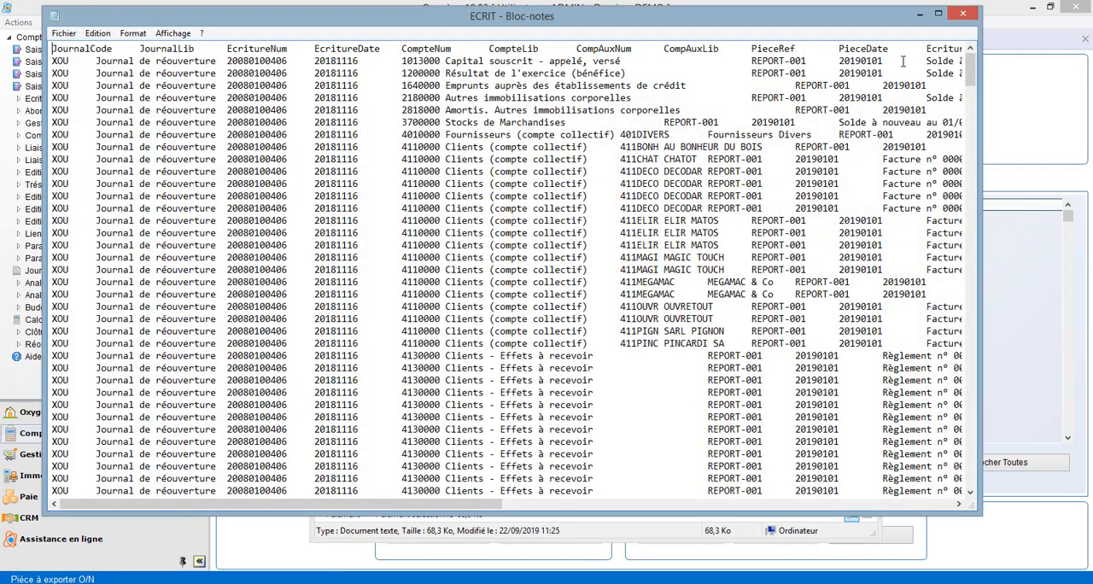
{"action": "left_click", "coordinate": [965, 14]}
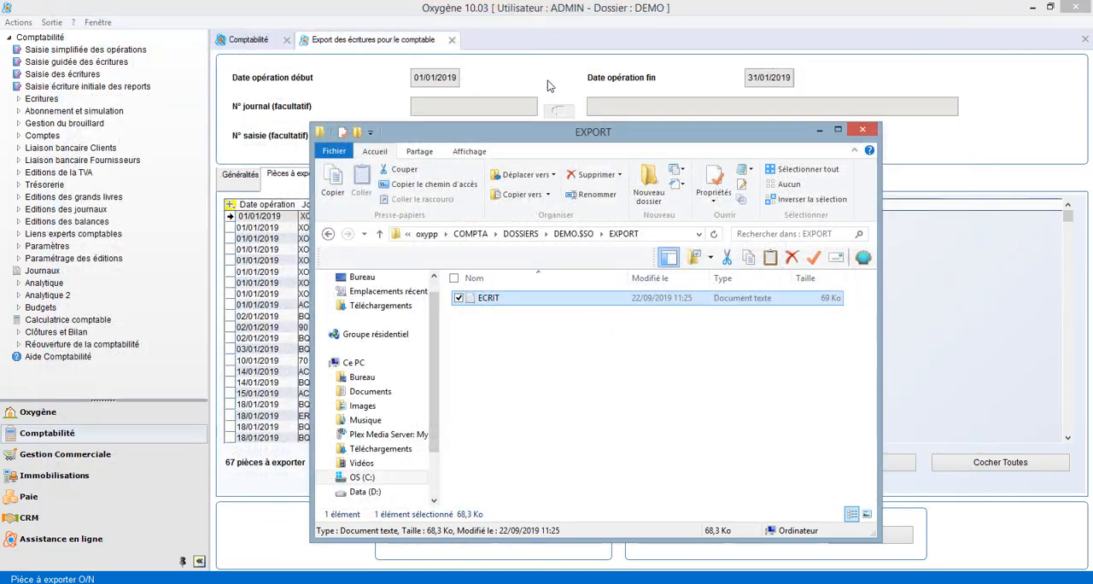
{"action": "left_click", "coordinate": [863, 129]}
{"action": "left_click", "coordinate": [453, 40]}
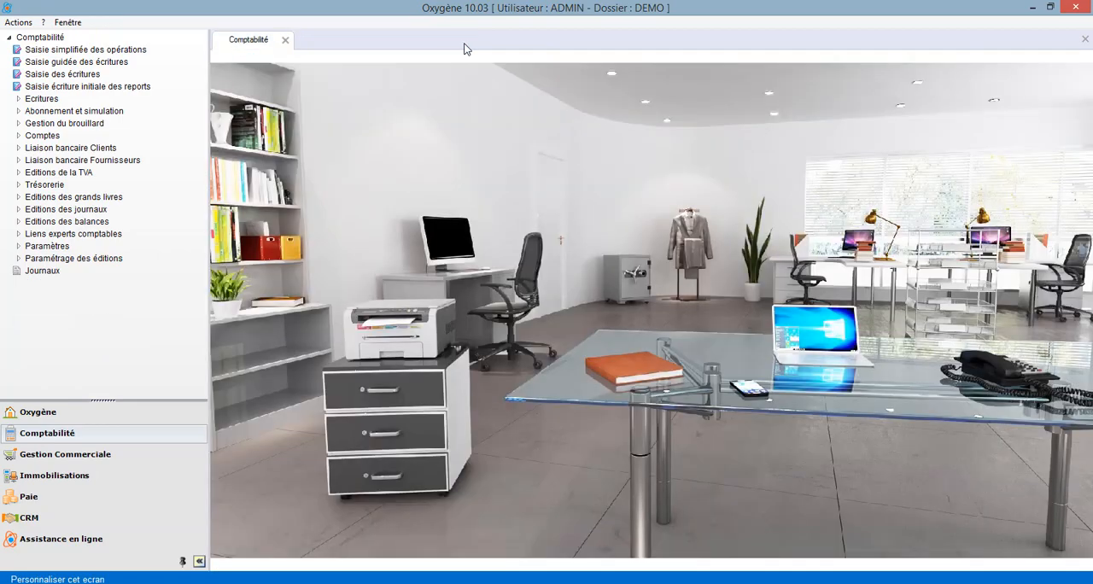